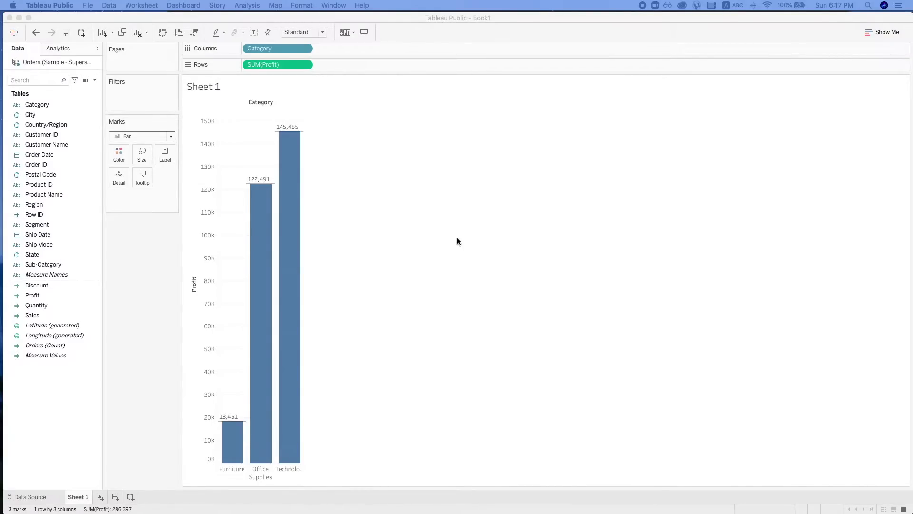
Step: Try treemap, packed bubbles and stacked bar in Show Me, then return Category to Columns
click(887, 35)
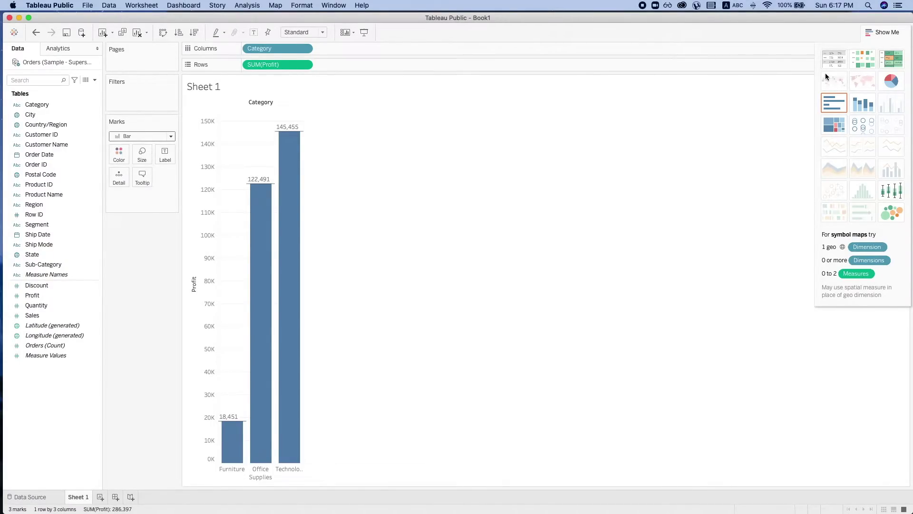
click(846, 125)
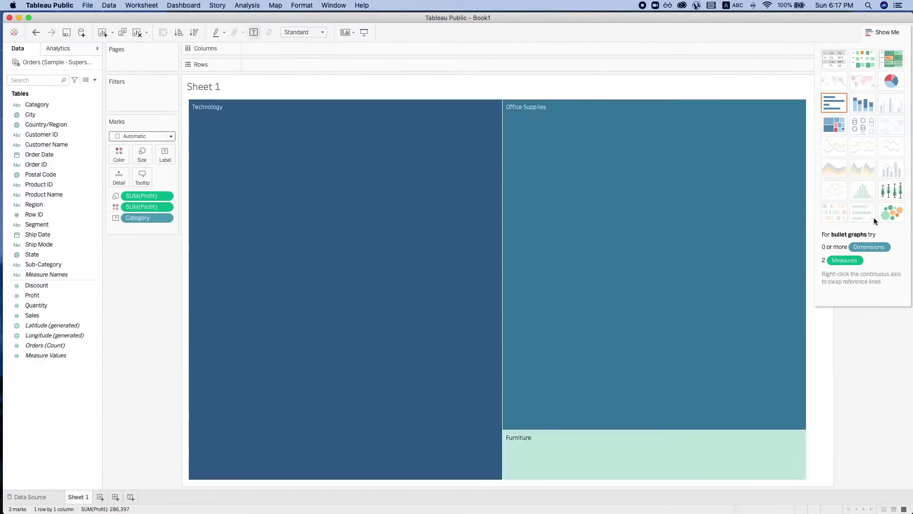
click(888, 215)
click(893, 192)
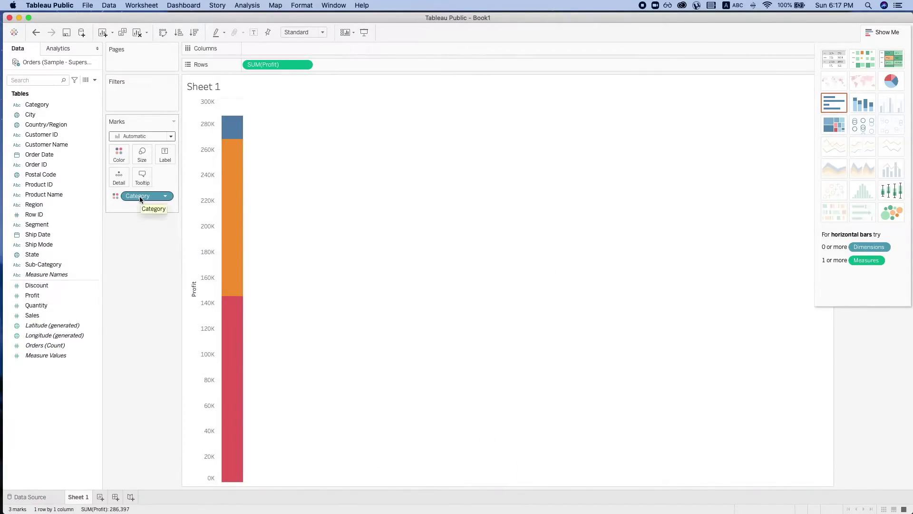
drag(139, 196, 261, 47)
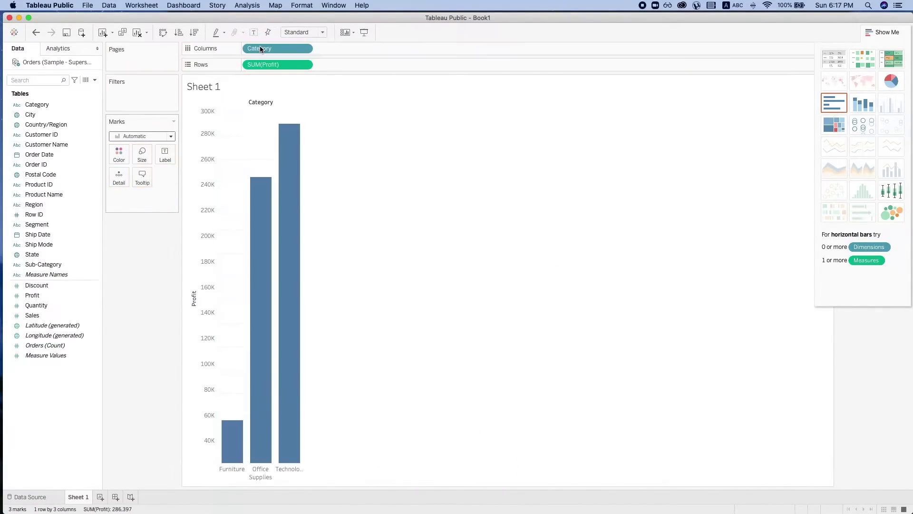
Step: Test Line and Area mark types for profit, then go back to Bar marks
click(139, 137)
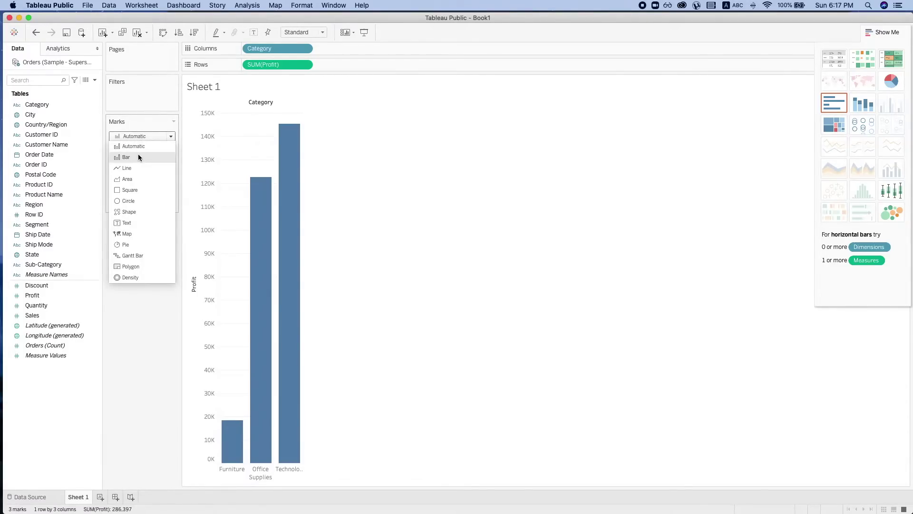
click(137, 166)
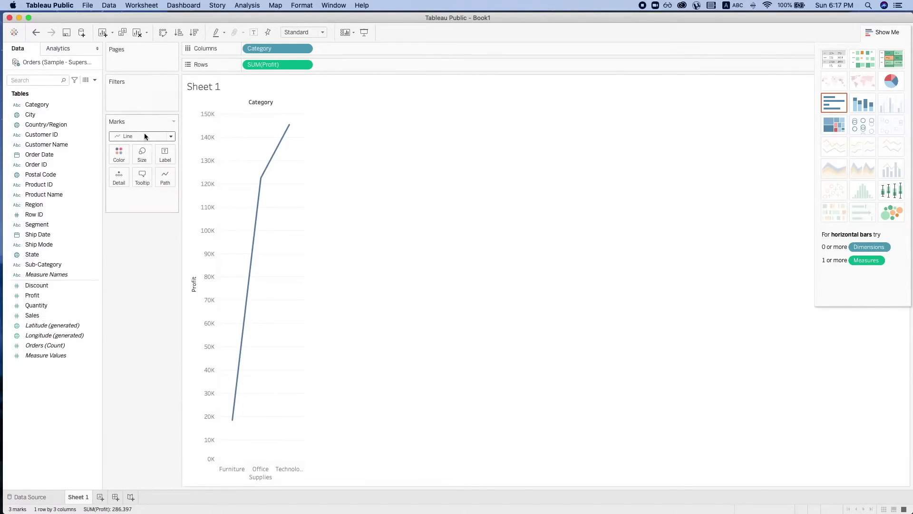
click(145, 136)
click(136, 178)
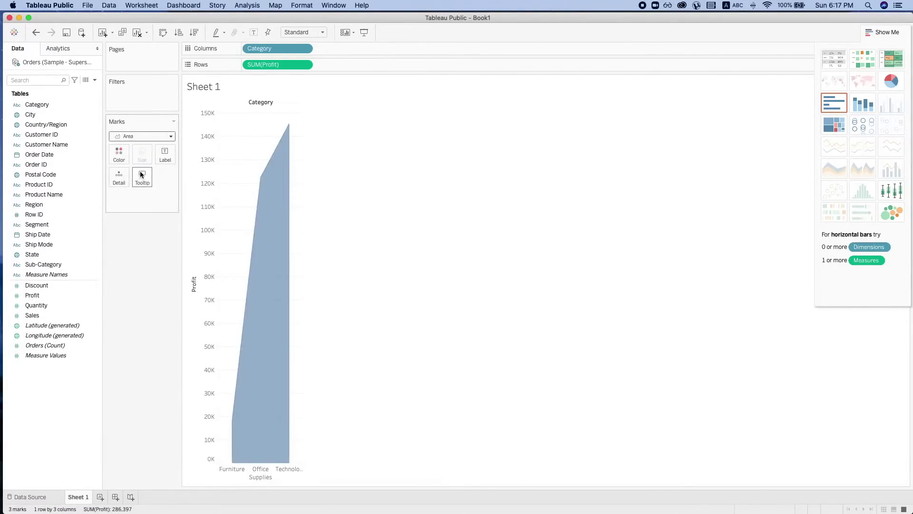
click(147, 138)
click(142, 155)
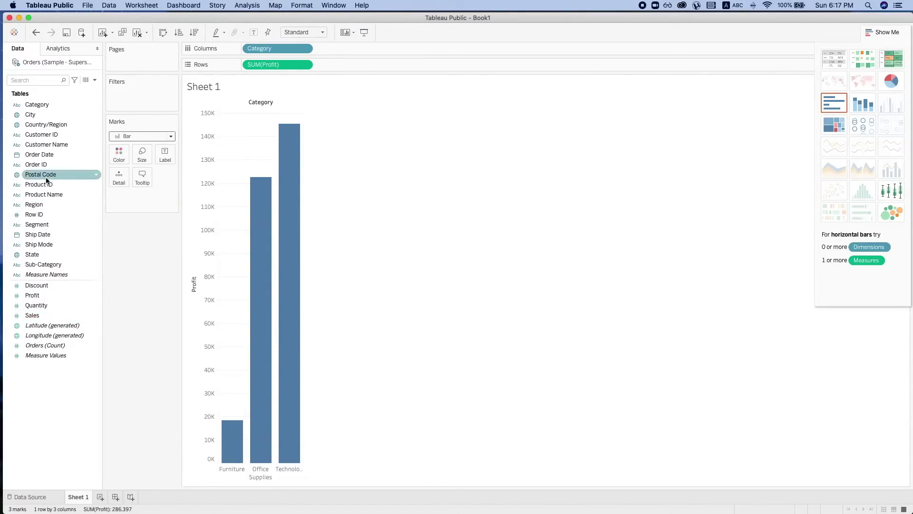
Step: Colour the profit bars by Sub-Category, check tooltips, and bring up the Profit axis menu
drag(45, 265, 124, 153)
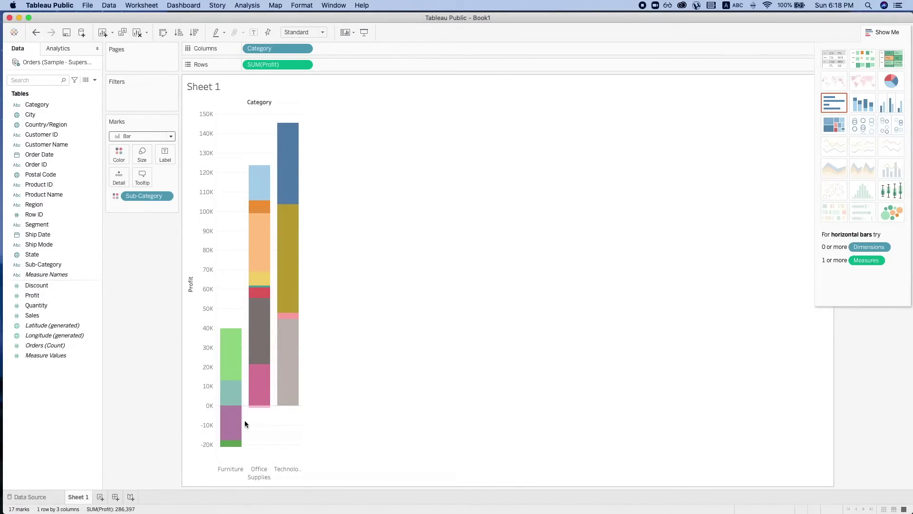
mouse_move(231, 429)
mouse_move(236, 338)
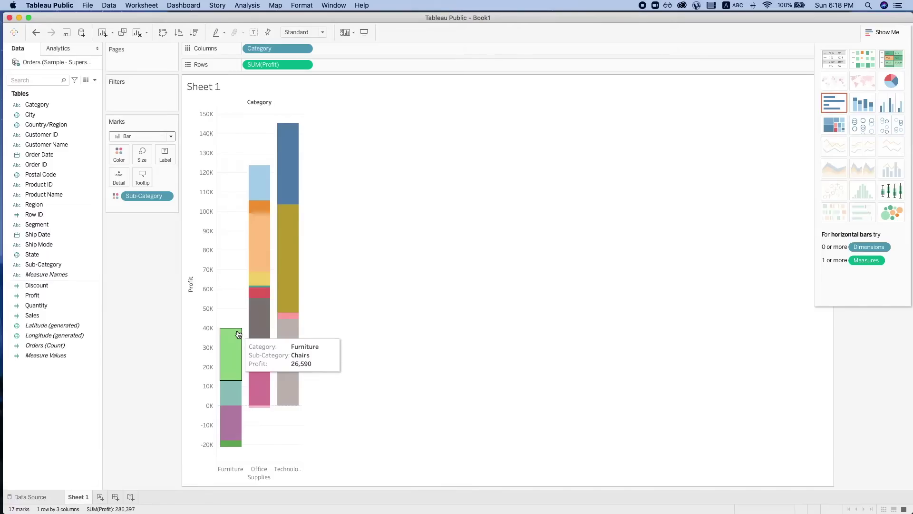
right_click(201, 348)
Step: Add a per-cell Sum reference line on Profit labelled with values: 18,451, 122,491, 145,455
click(243, 417)
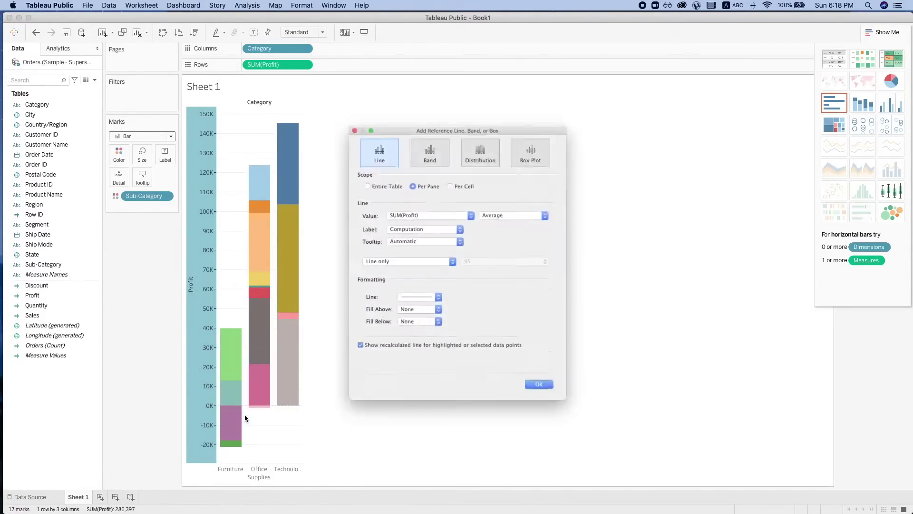
click(521, 208)
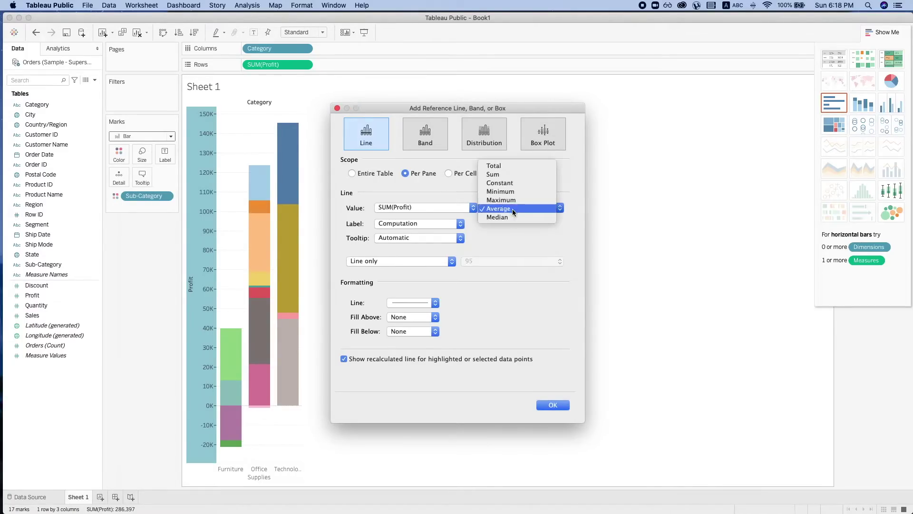
click(500, 174)
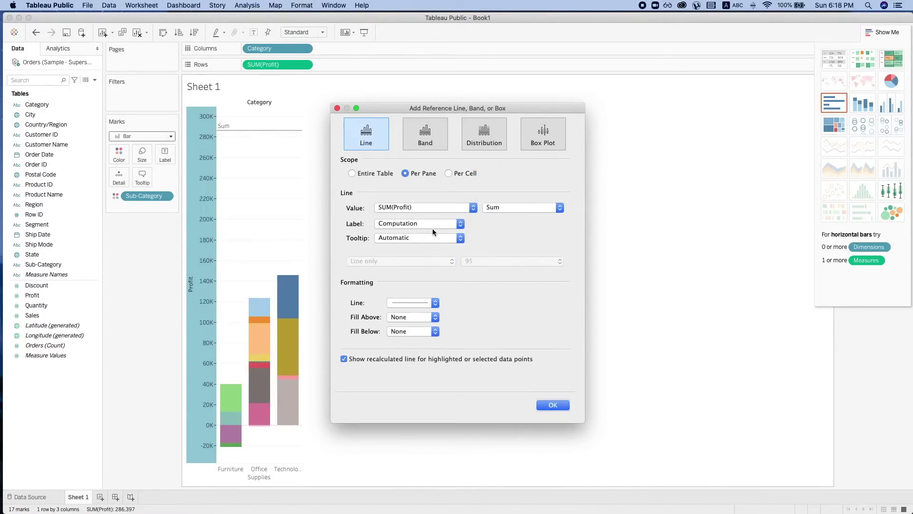
click(461, 174)
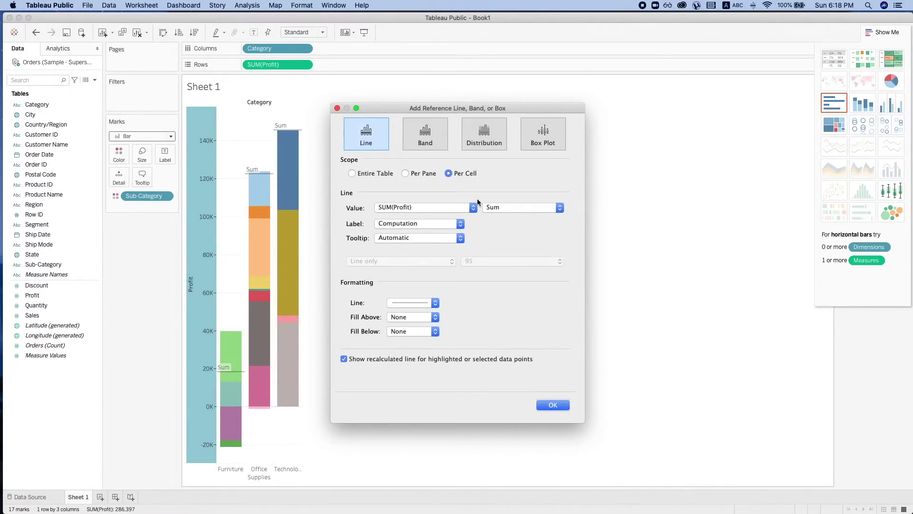
click(429, 225)
click(426, 213)
click(557, 405)
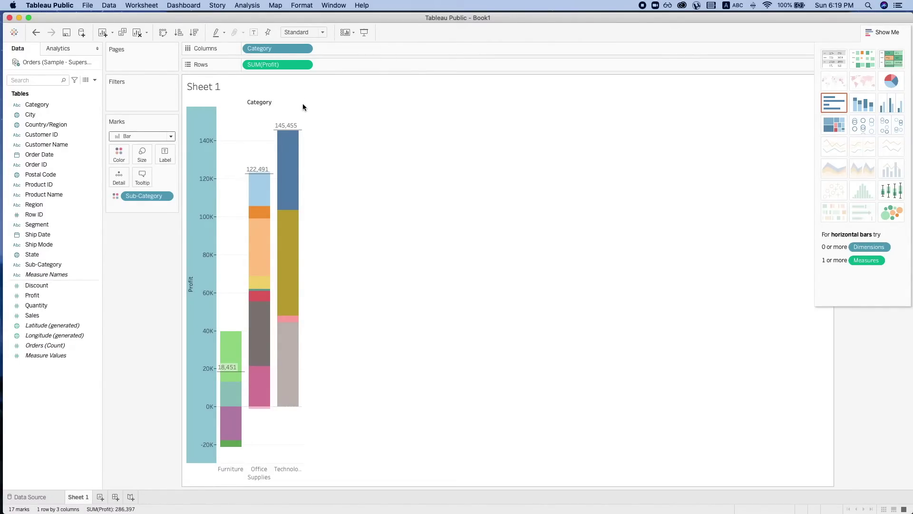
Step: Sort Category descending by Sum of Profit, then add Profit to a new Sheet 2
right_click(281, 50)
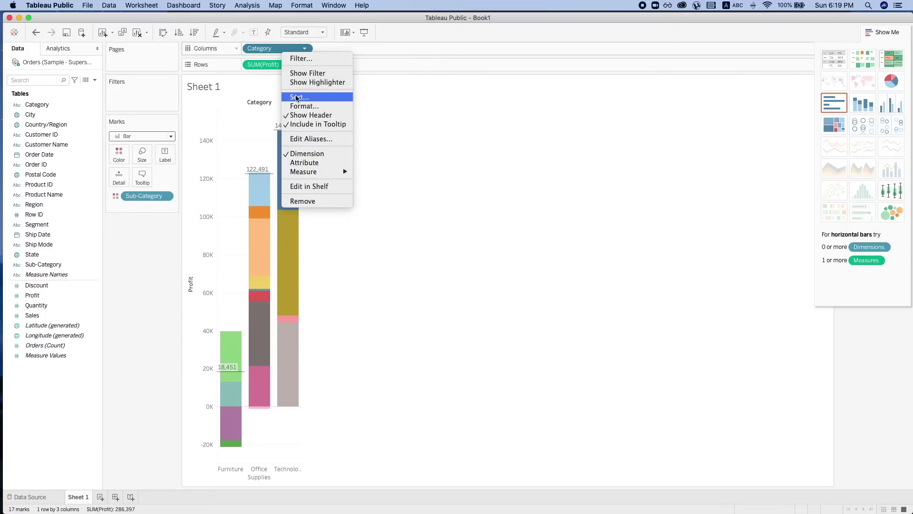
click(296, 98)
click(458, 256)
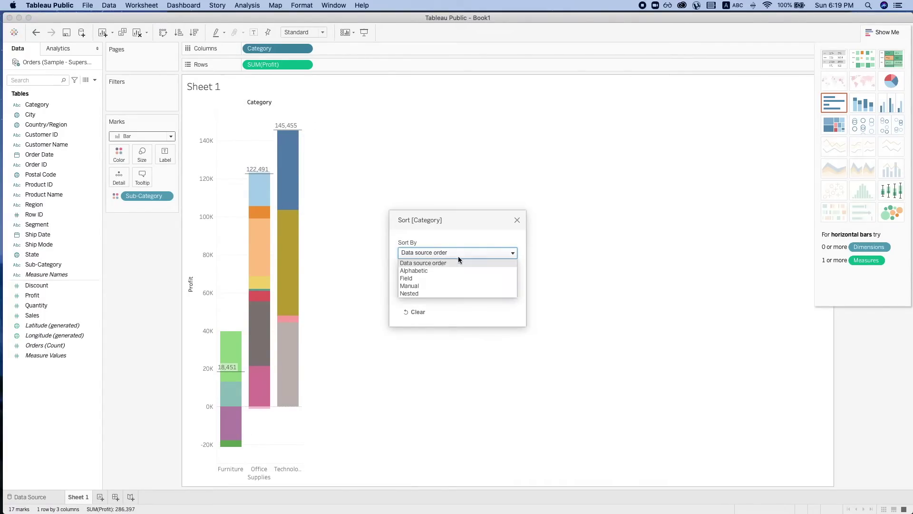
click(450, 280)
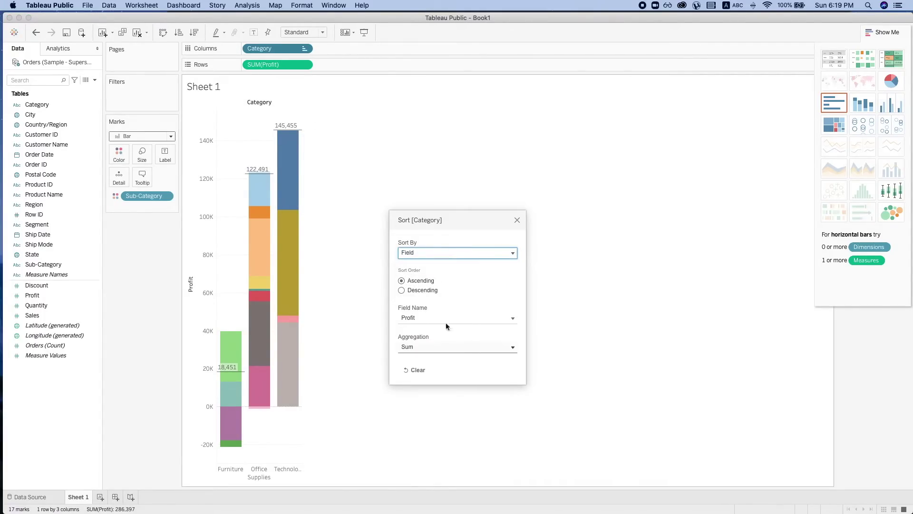
click(402, 291)
click(518, 221)
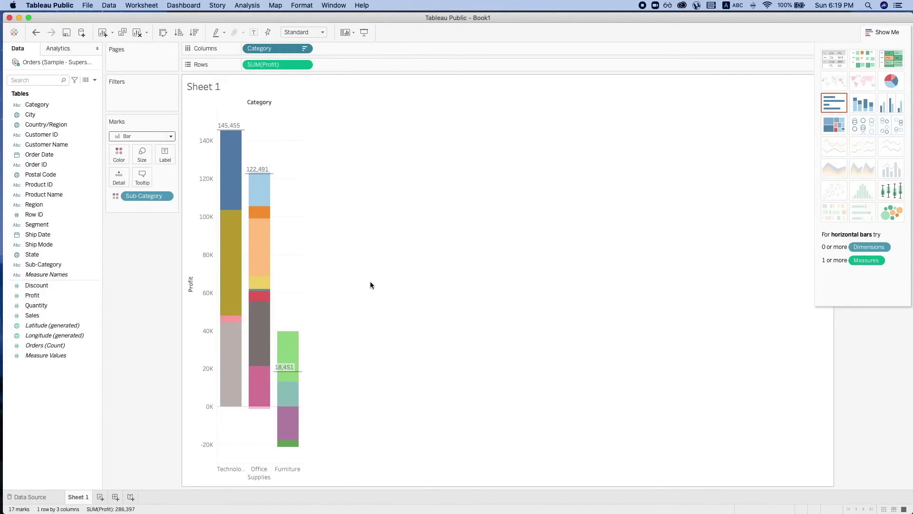
key(super+t)
double_click(32, 295)
Step: Plot SUM(Profit) as a line by MONTH(Order Date) across 2017–2020 and hide Show Me
click(46, 305)
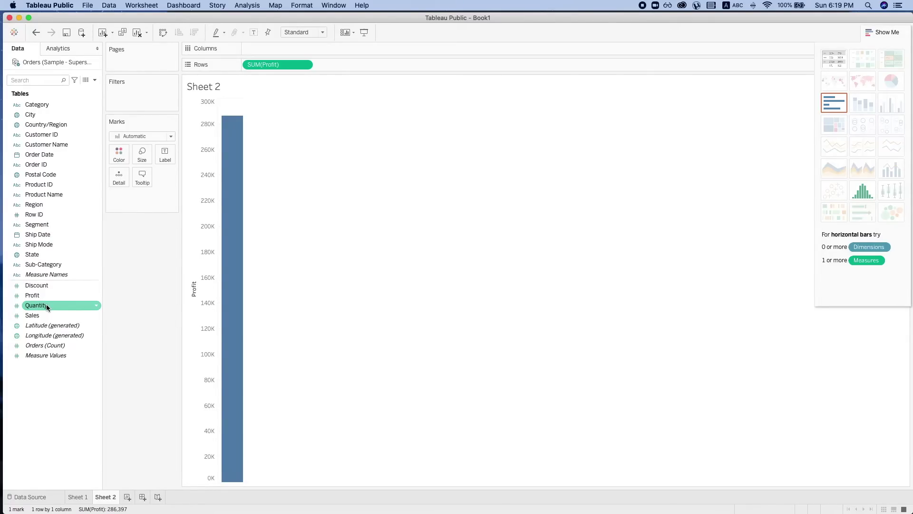
double_click(37, 158)
right_click(283, 51)
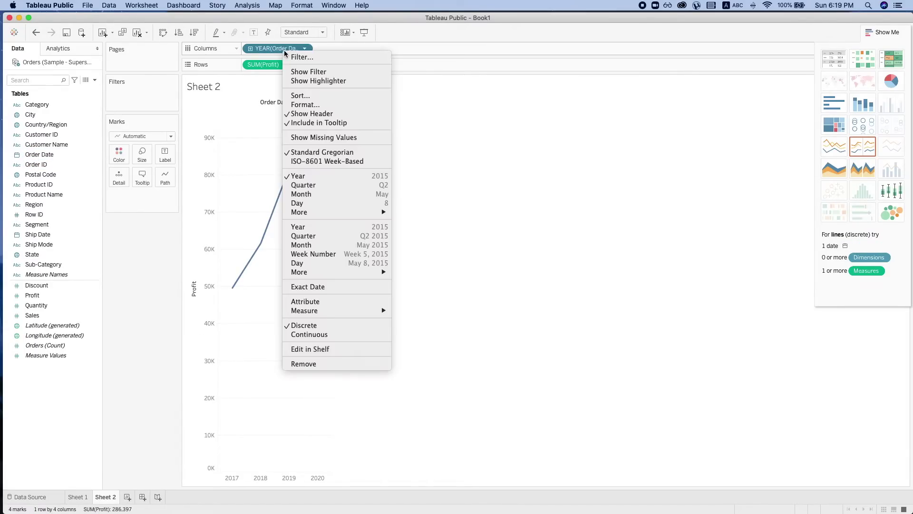
click(338, 247)
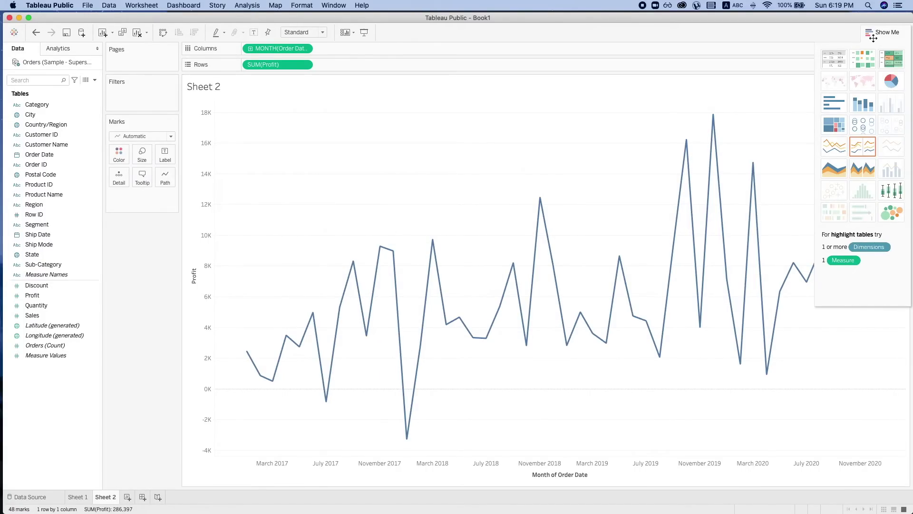
click(889, 35)
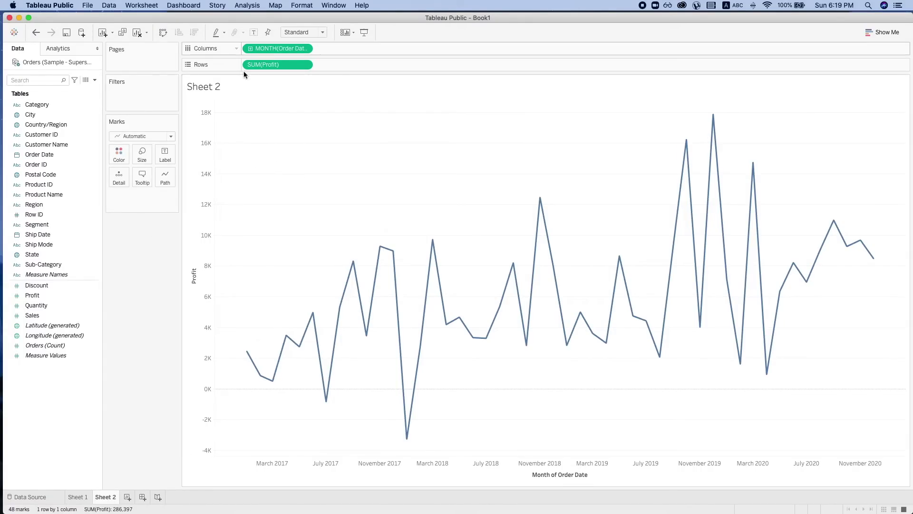
Step: Add Sales as bars, dual-axis them with the Profit line, and put Sales first
click(42, 305)
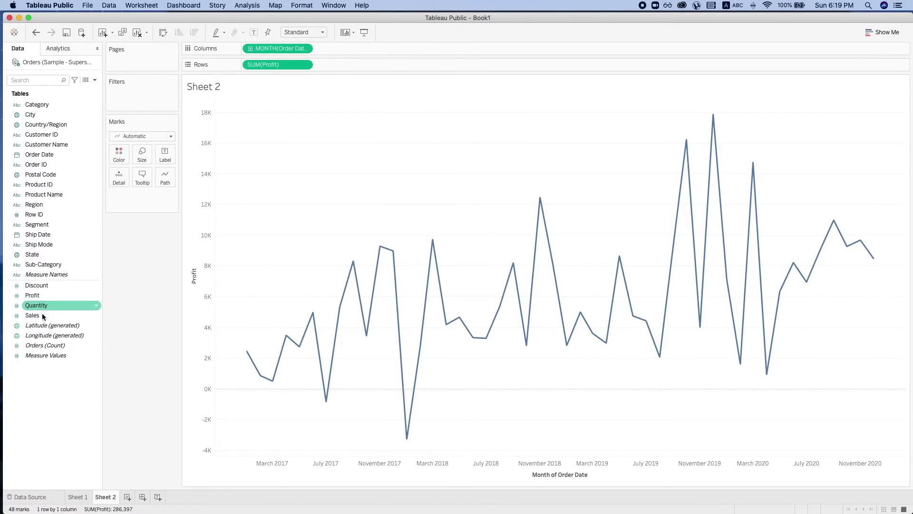
drag(43, 316, 384, 65)
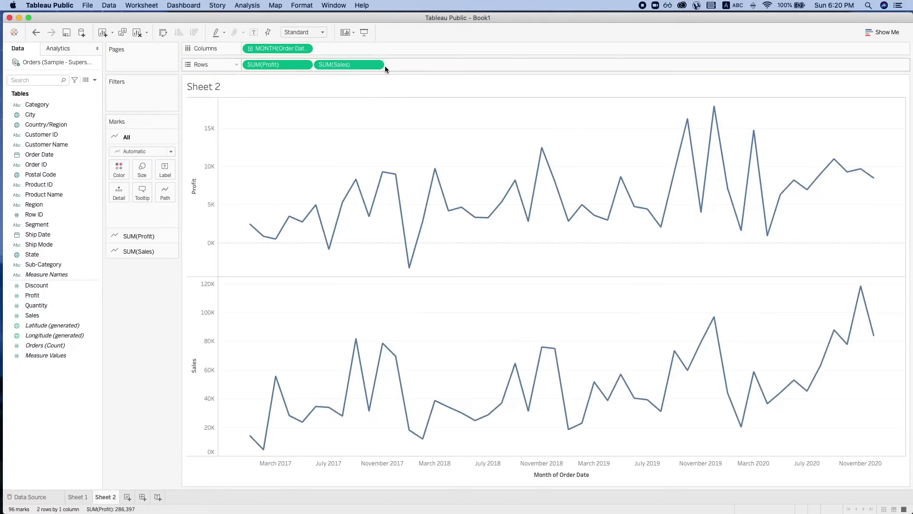
click(121, 251)
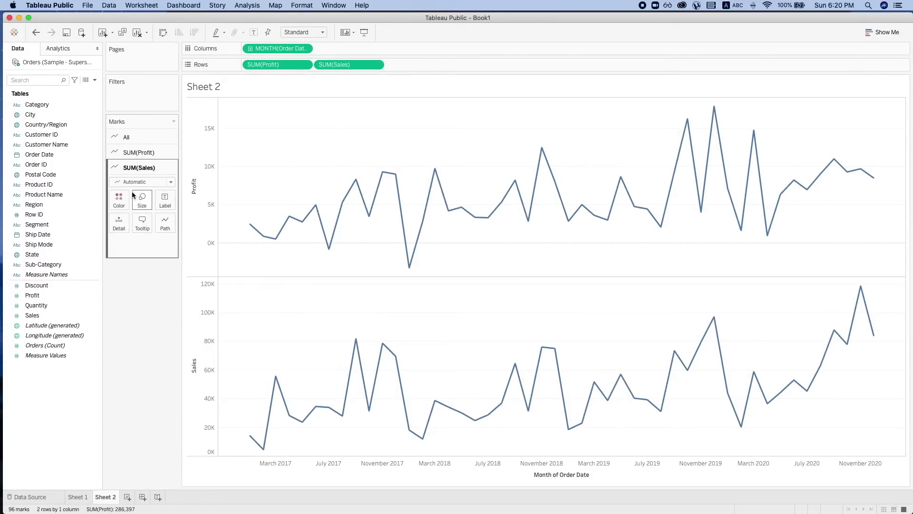
click(136, 186)
click(130, 200)
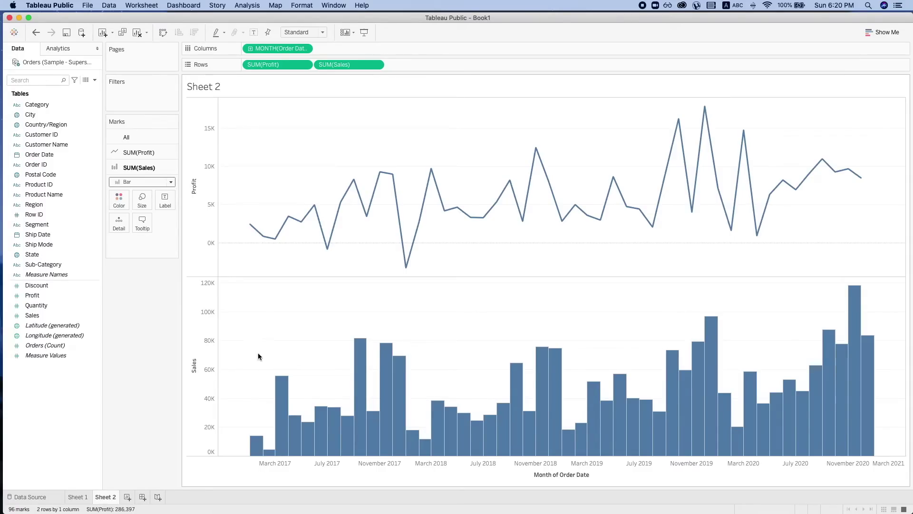
right_click(207, 339)
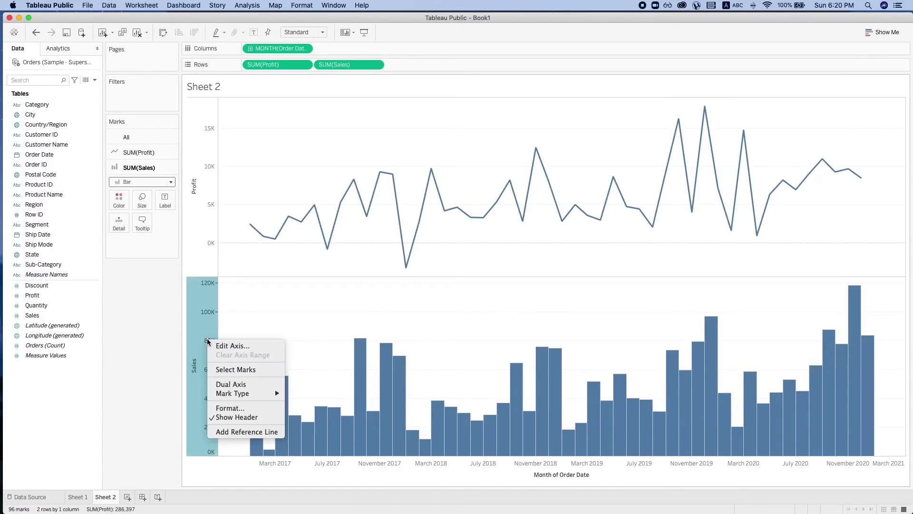
click(227, 385)
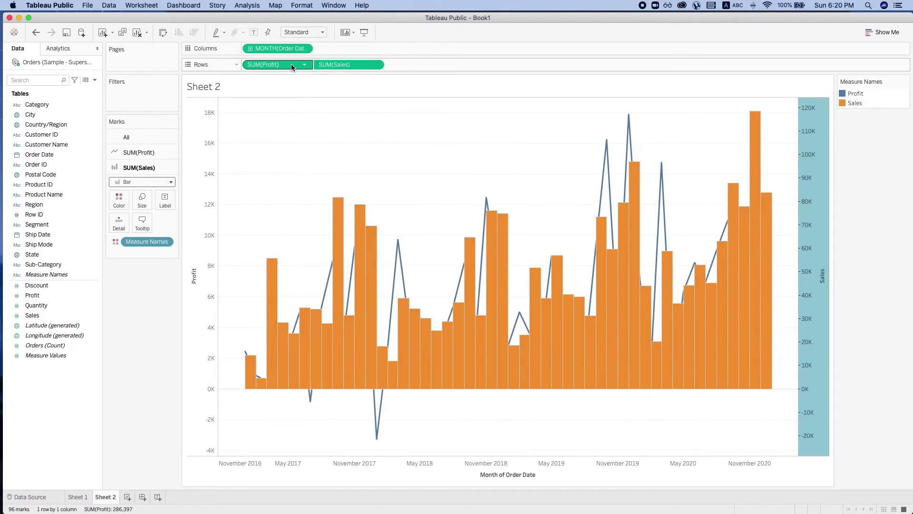
drag(292, 64, 396, 66)
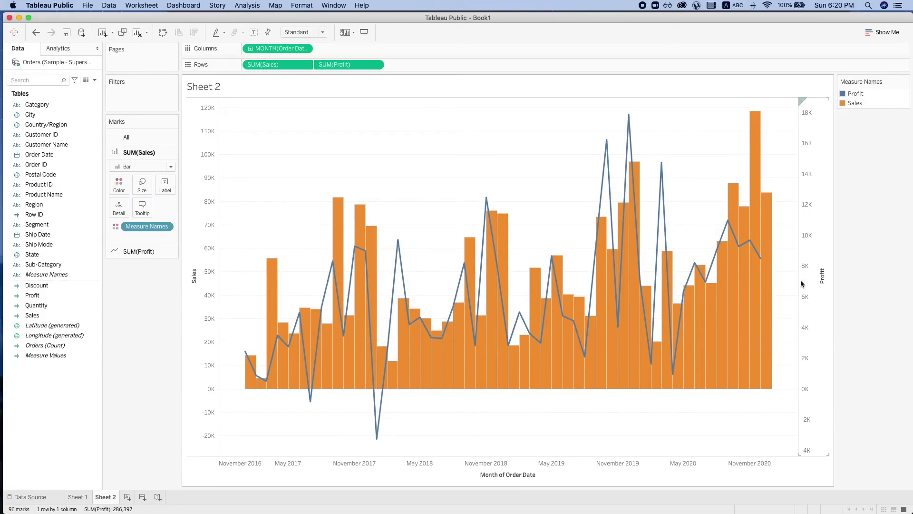
Step: On new Sheet 3, add Profit to Rows and break it down by Category
key(super+t)
click(30, 295)
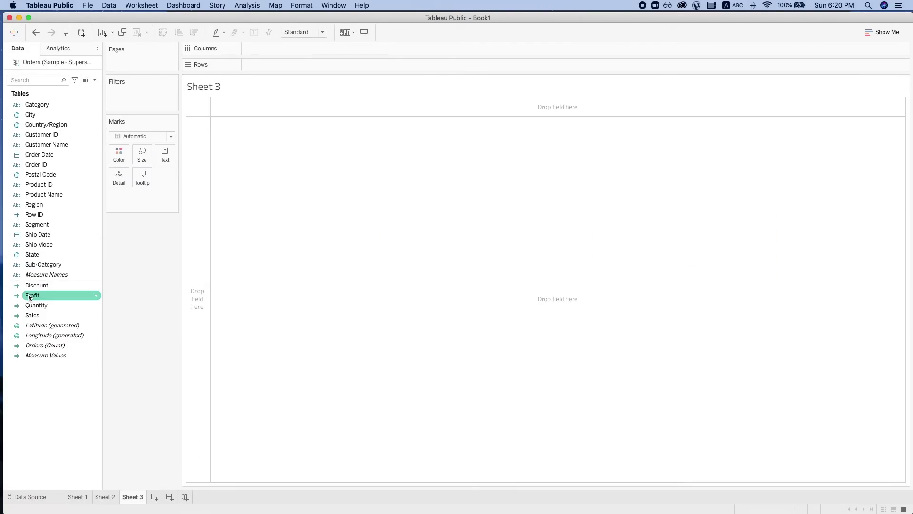
double_click(30, 295)
click(30, 115)
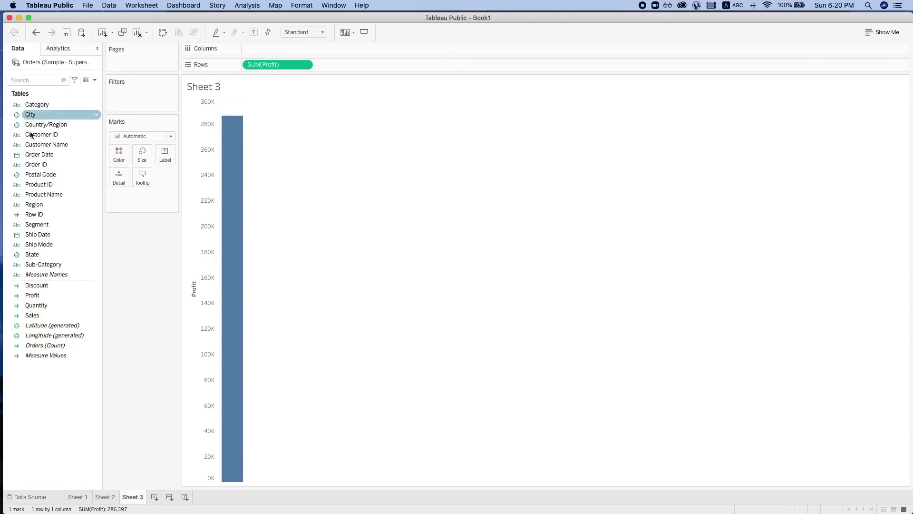
click(36, 104)
double_click(36, 104)
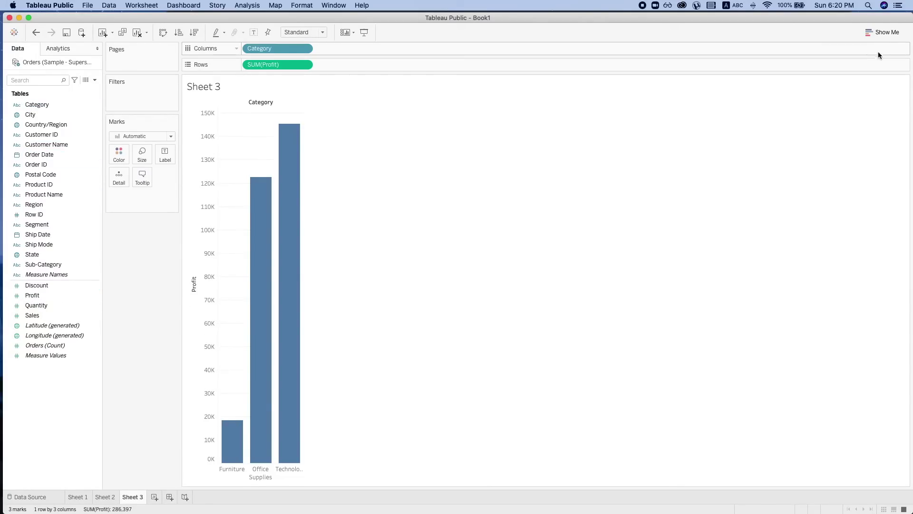
Step: Switch the Category chart to a pie, then to a treemap via Show Me
click(883, 32)
click(891, 81)
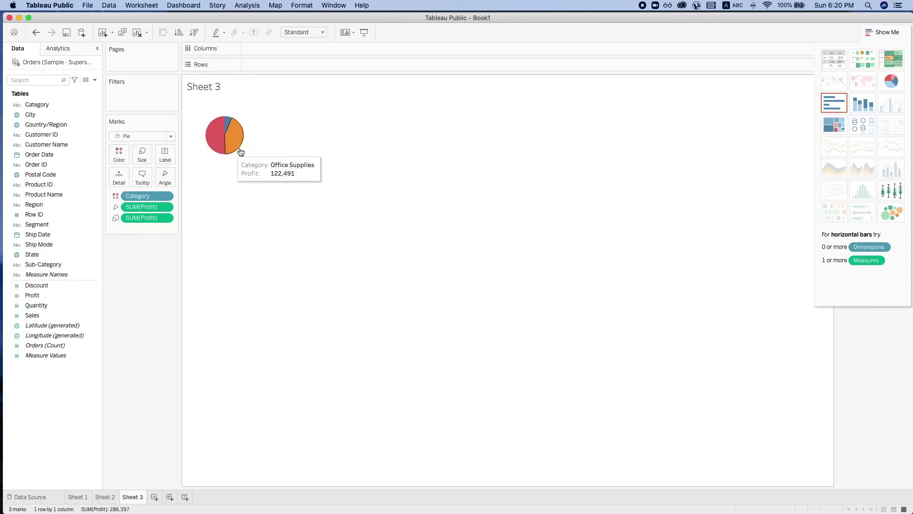
mouse_move(229, 126)
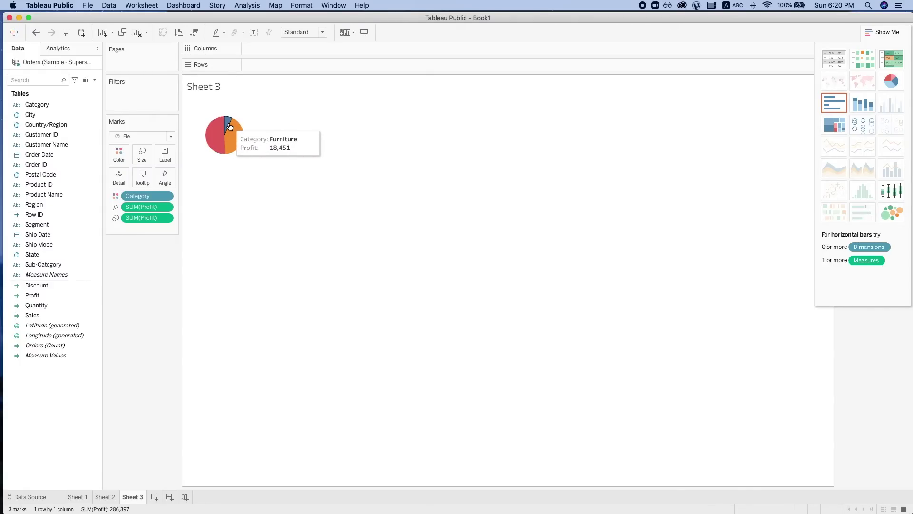
click(841, 128)
Step: Label each treemap block with its Profit total and add blank Sheet 4
mouse_move(765, 162)
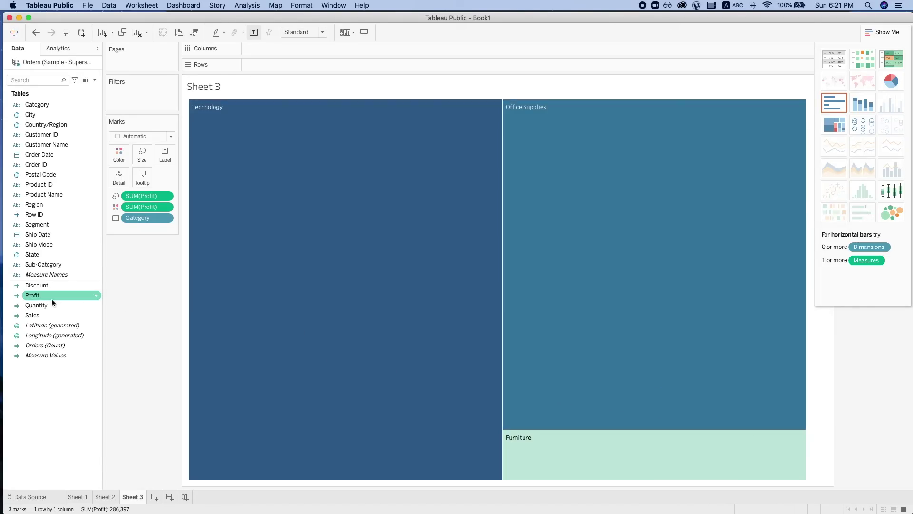
drag(44, 298, 164, 152)
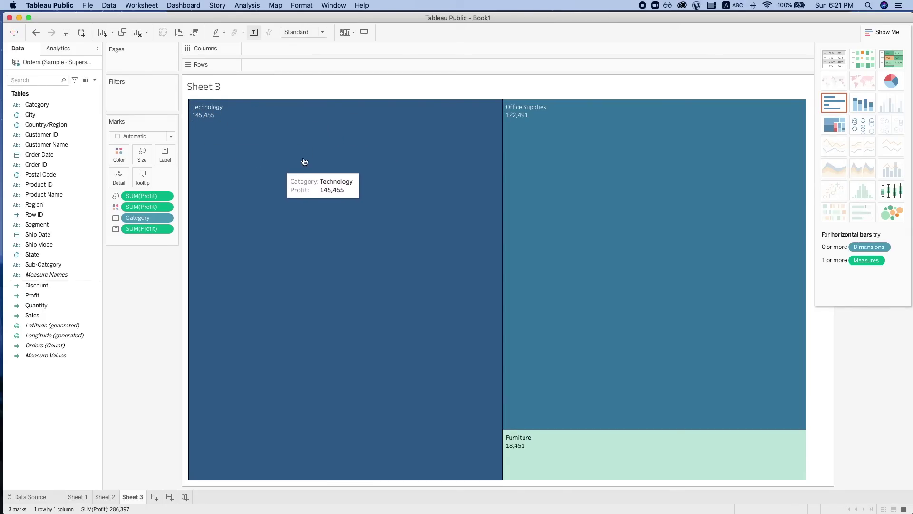
click(154, 498)
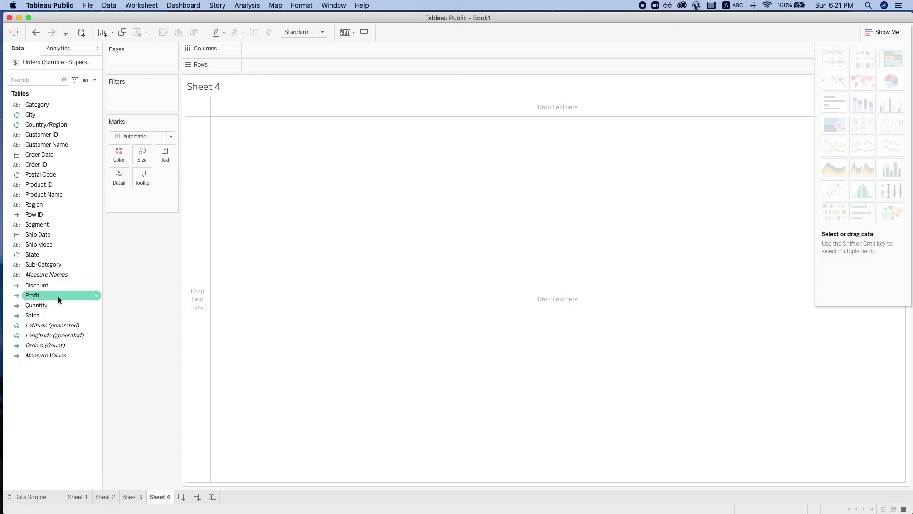
Step: Plot SUM(Sales) against SUM(Profit) with Product Name on Detail, giving 1,849 marks
double_click(58, 295)
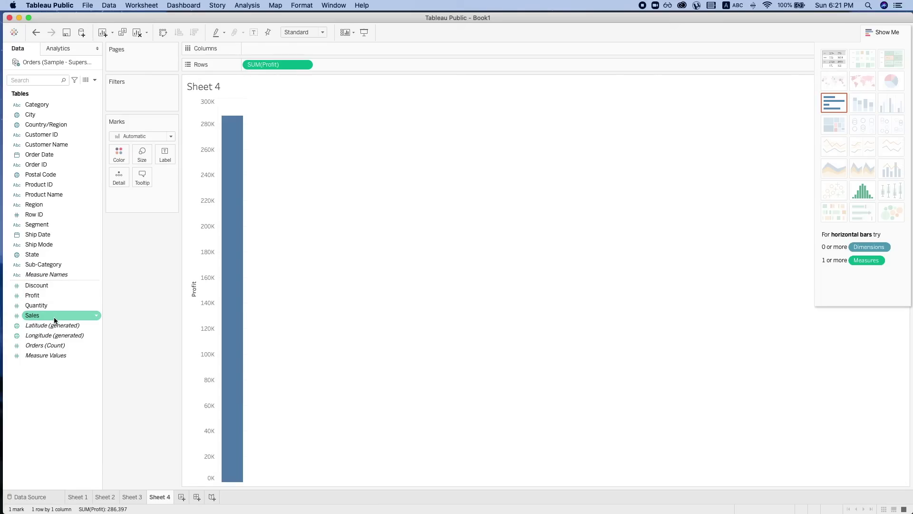
double_click(55, 316)
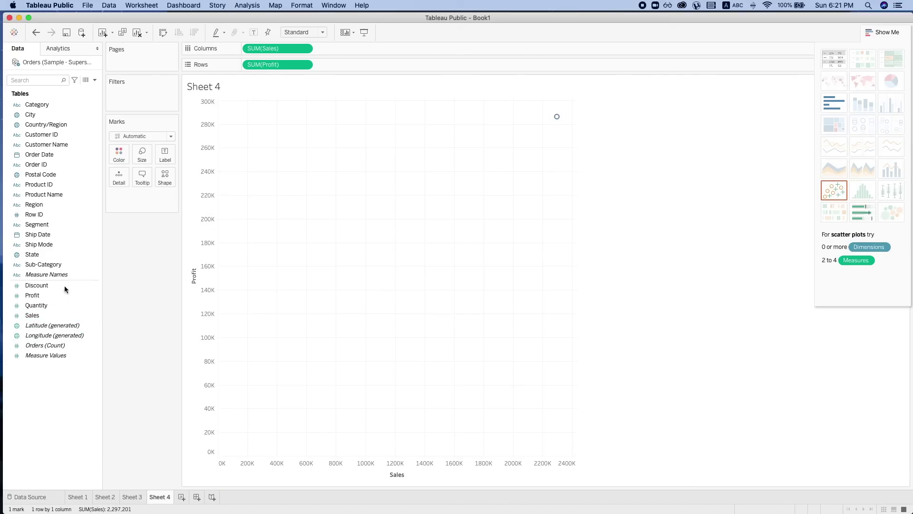
click(36, 195)
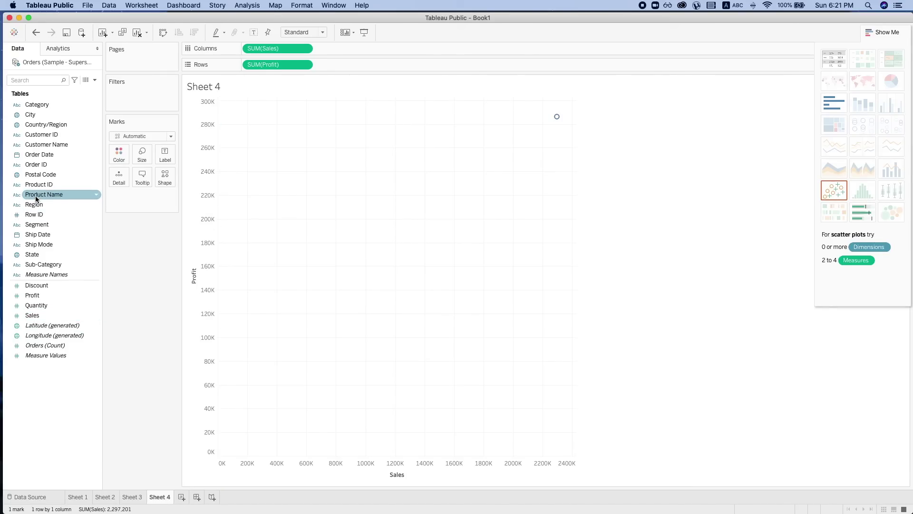
drag(35, 196, 125, 179)
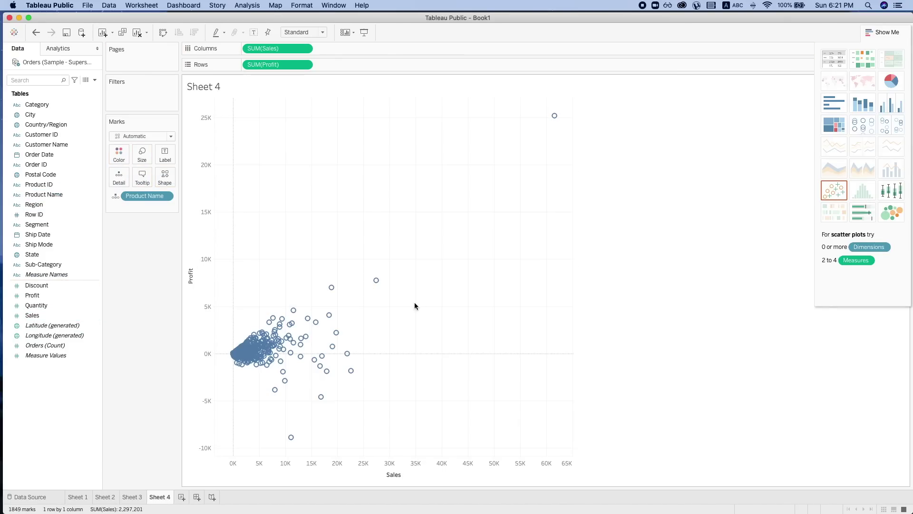